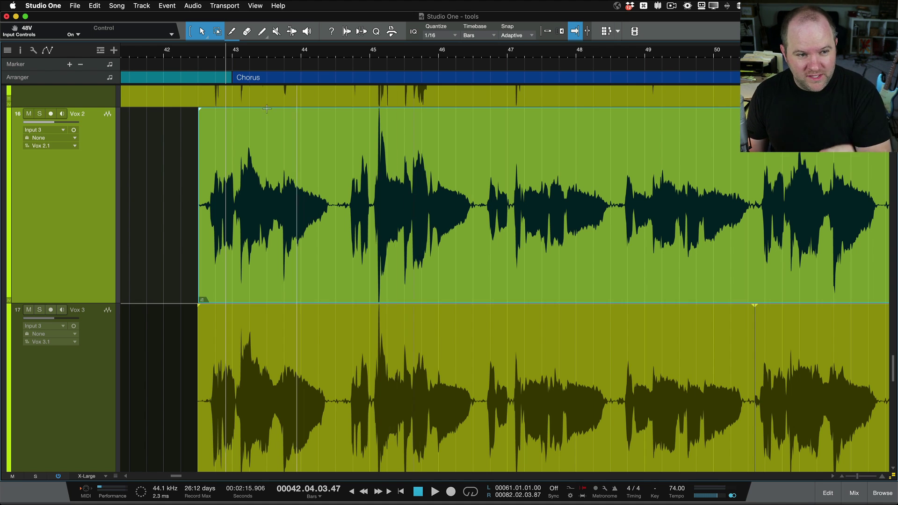
Arm and disarm Vox 2 for recording, then zoom the view to bars 43–47
click(52, 114)
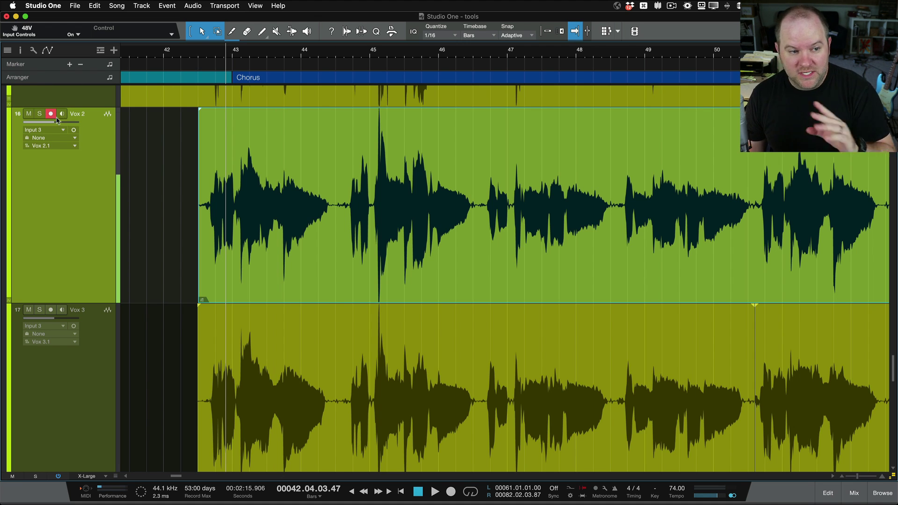
click(52, 114)
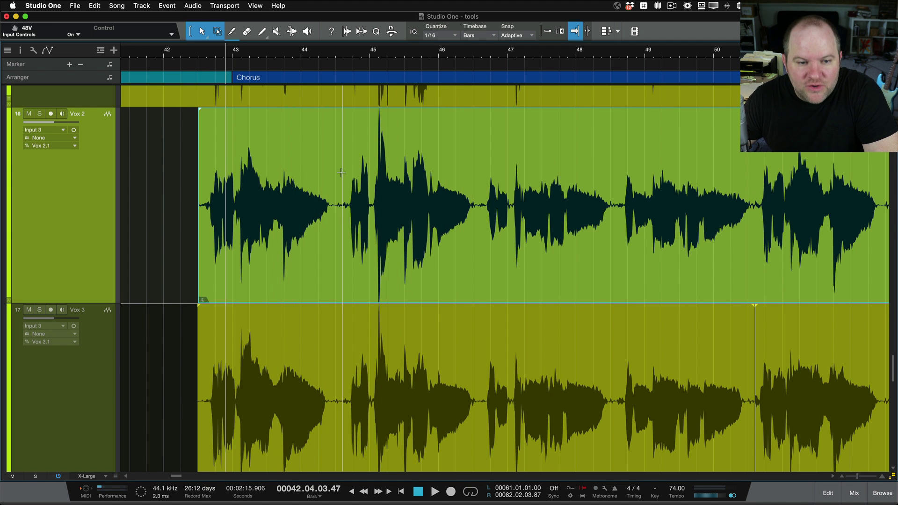
scroll(340, 171, up, 3)
scroll(340, 171, down, 1)
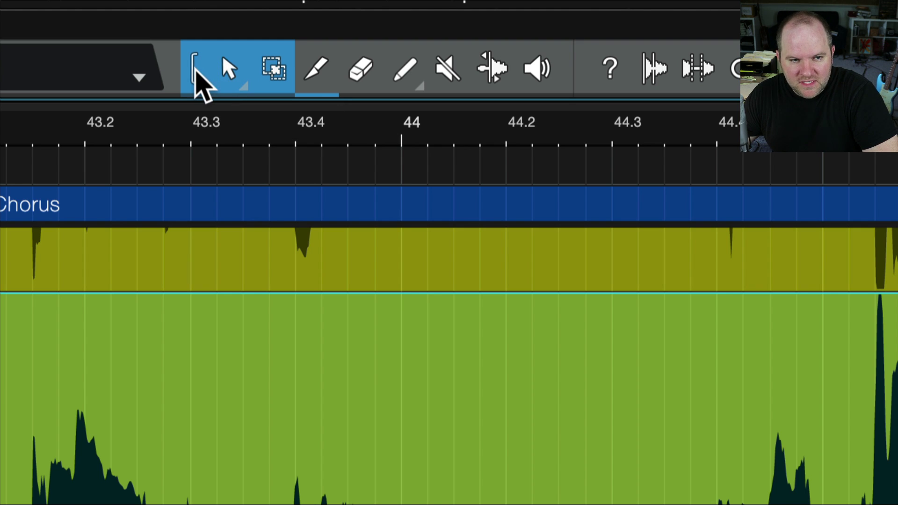
Disable the linked Arrow/Range mode and check the alternative-tool list without changing tools
click(194, 65)
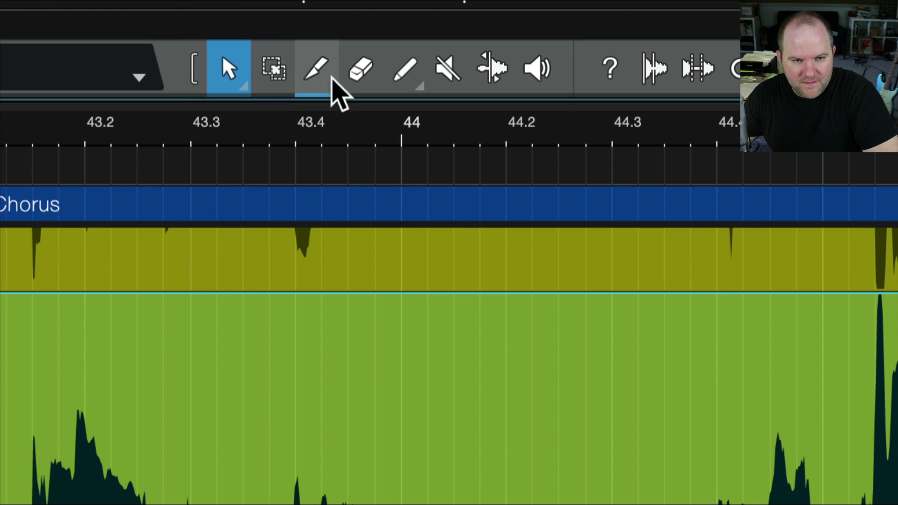
click(229, 73)
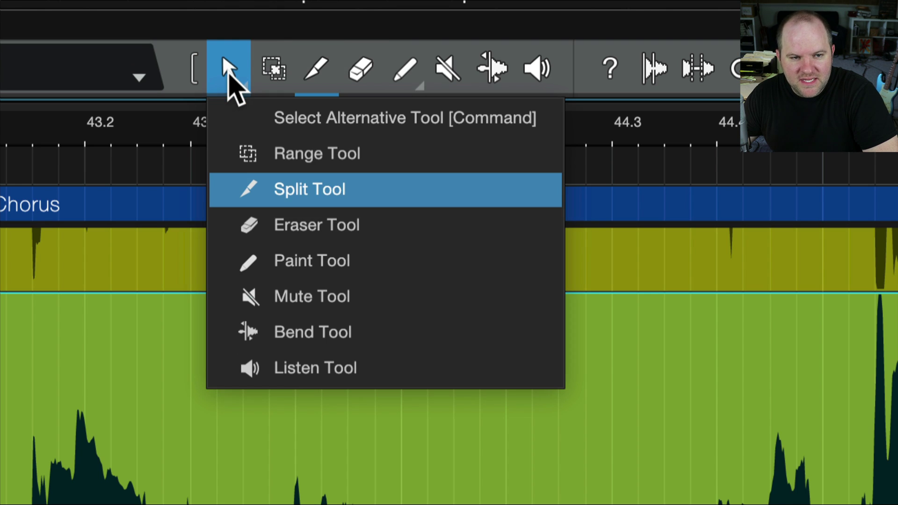
click(243, 83)
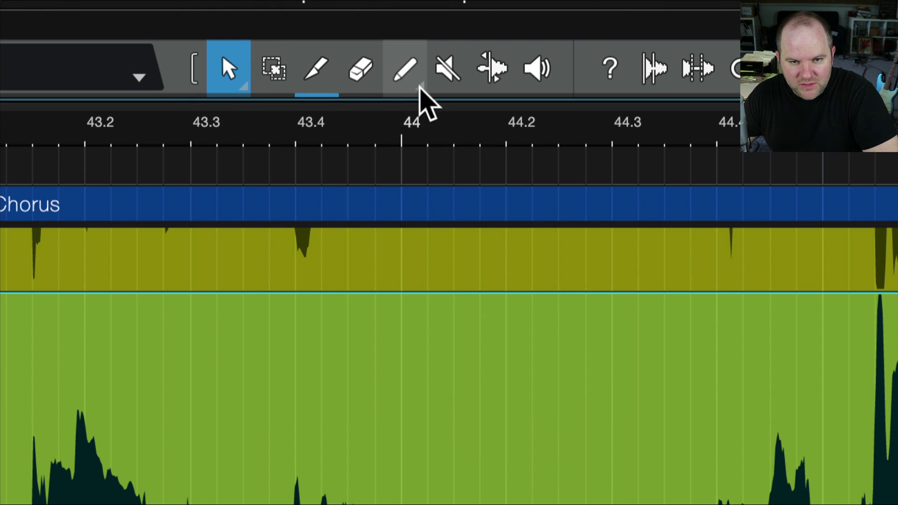
click(244, 87)
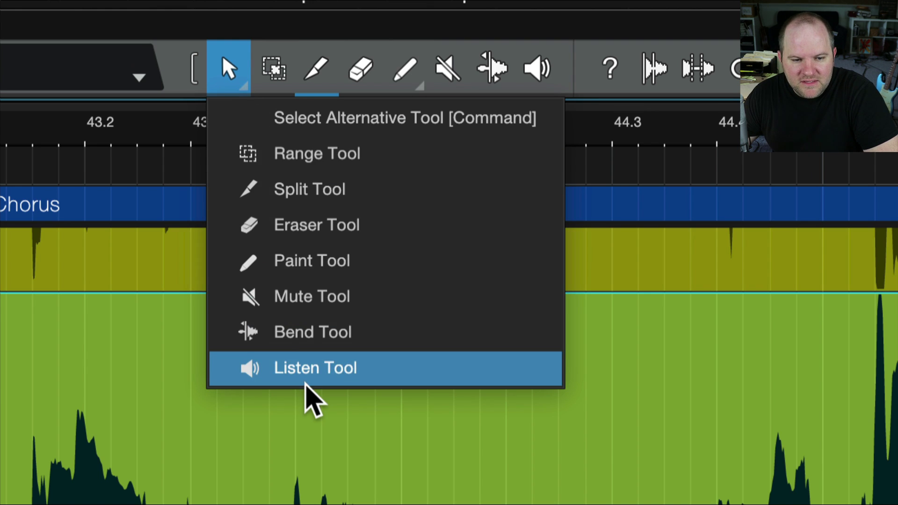
click(233, 89)
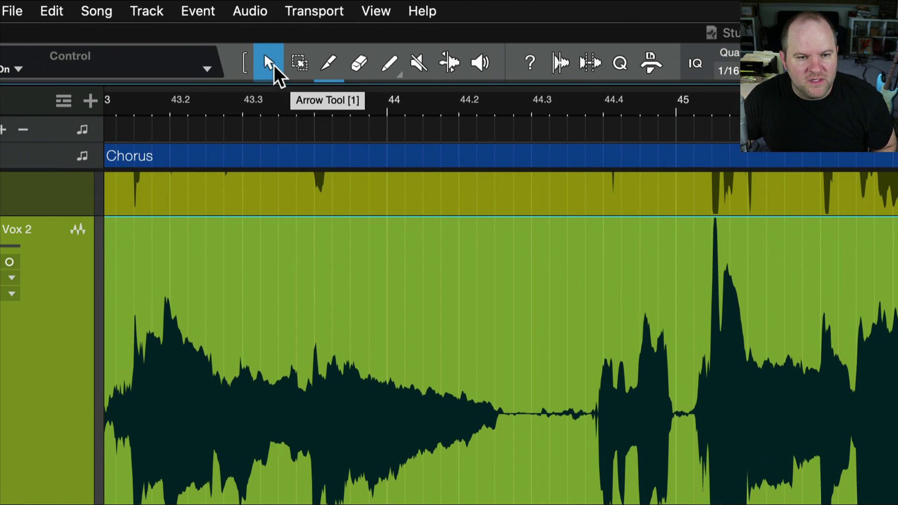
Try dragging, deleting and moving the Vox 2 event, undoing each change to keep its place
scroll(441, 294, down, 3)
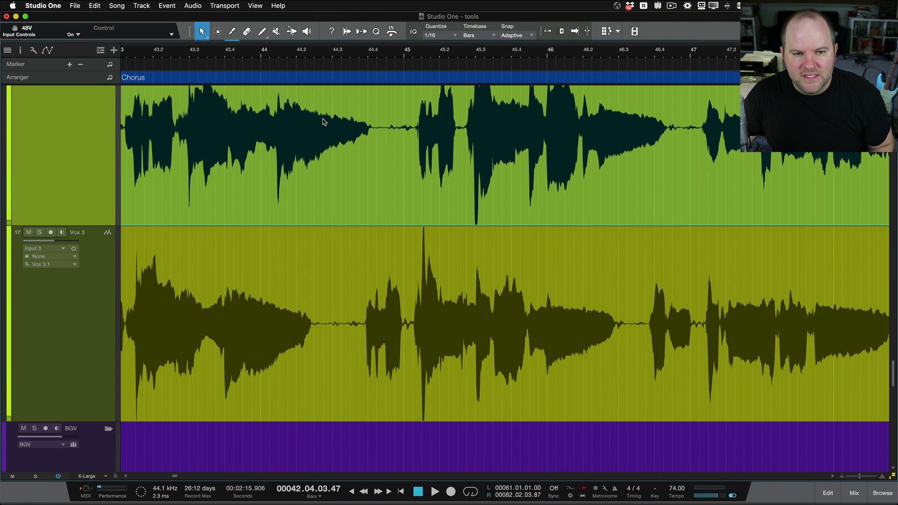
scroll(323, 121, up, 3)
drag(364, 121, 365, 185)
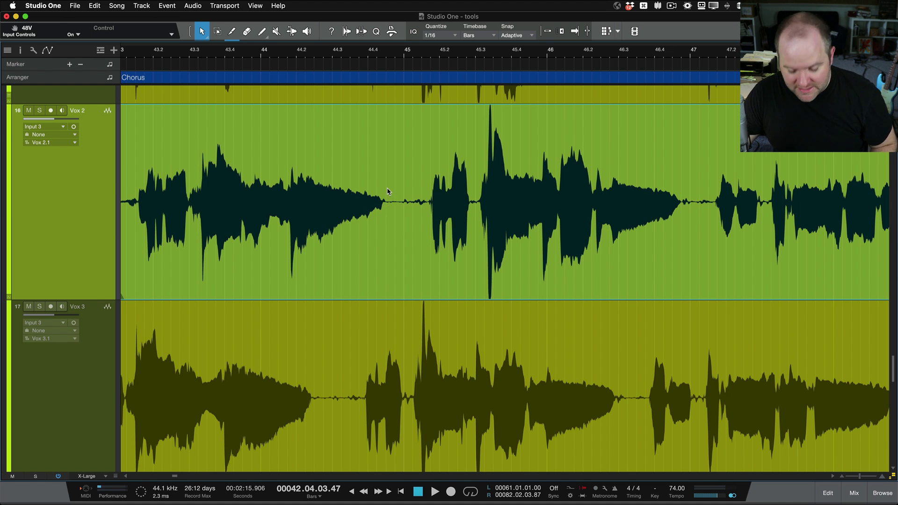
key(Delete)
key(ctrl+z)
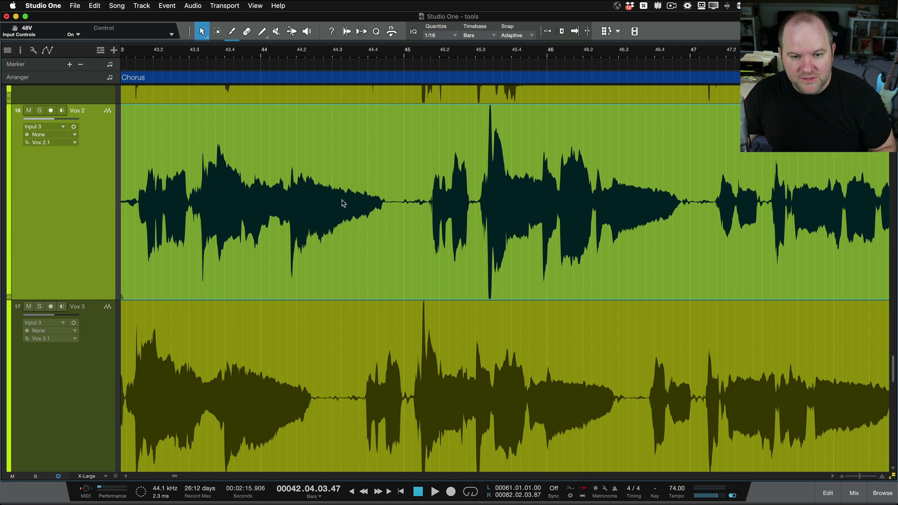
drag(339, 205, 318, 208)
key(ctrl+z)
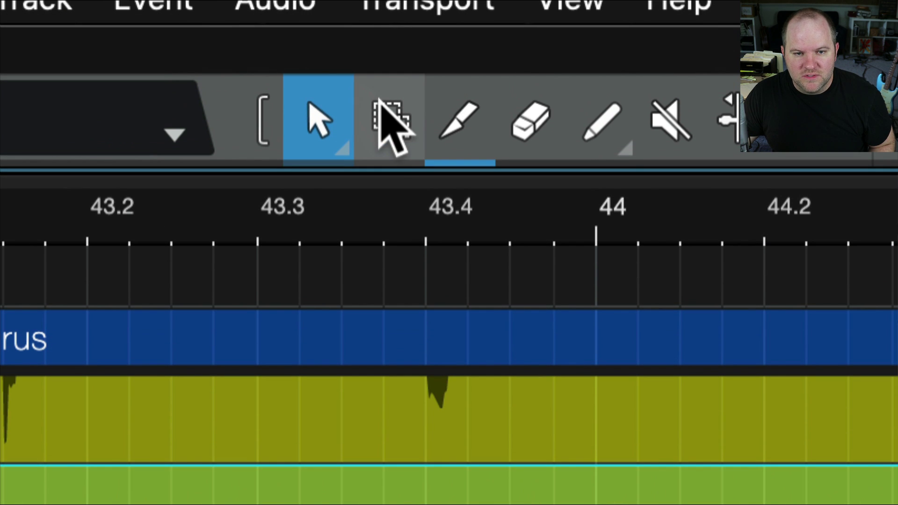
Switch to the Range tool and try several range selections across Vox 2 around bar 44
click(388, 122)
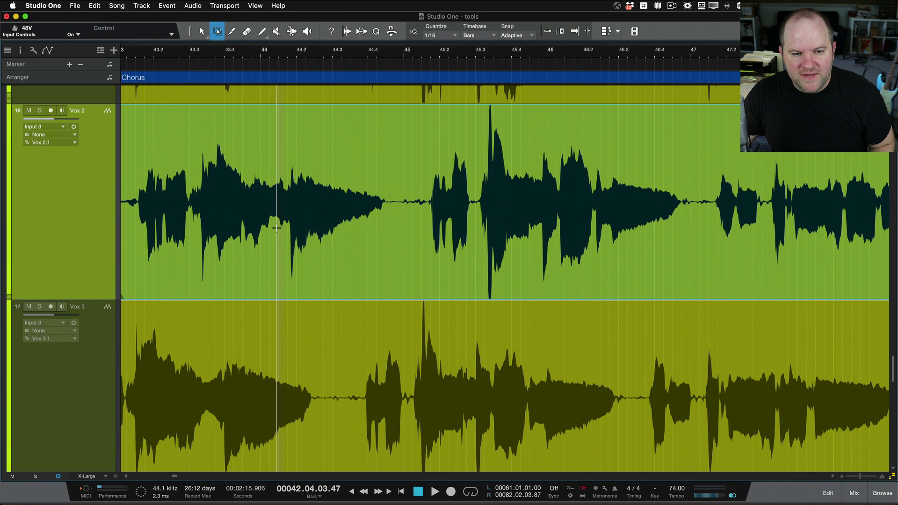
drag(294, 217, 498, 218)
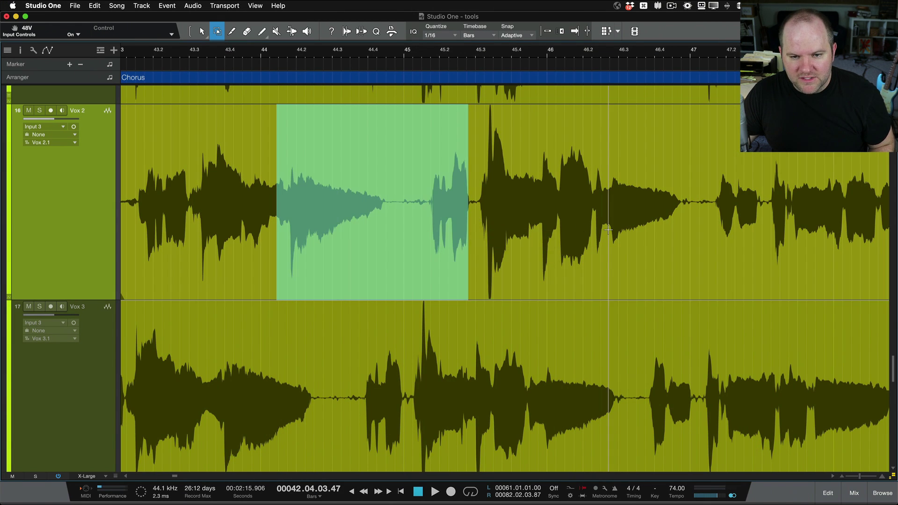
drag(608, 229, 436, 224)
drag(244, 220, 459, 224)
drag(579, 229, 374, 220)
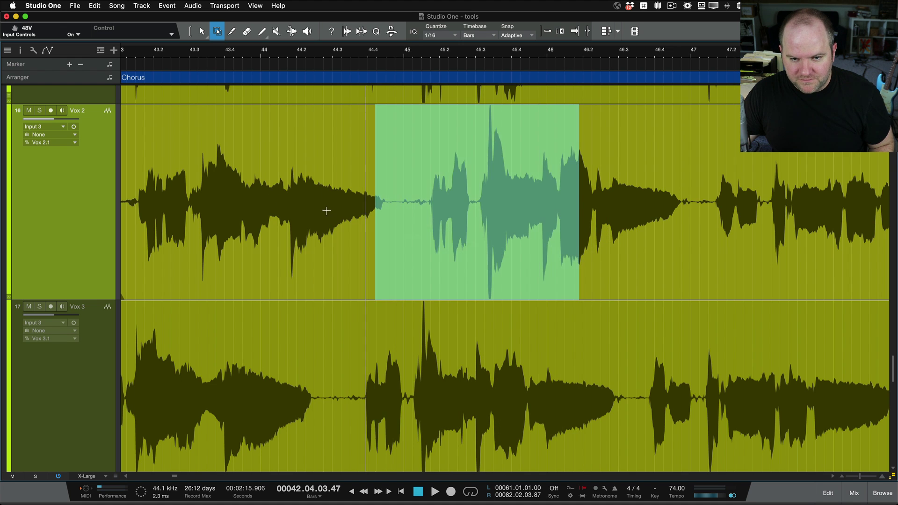
drag(236, 215, 357, 215)
drag(435, 220, 234, 213)
mouse_move(435, 140)
mouse_down()
mouse_move(415, 140)
mouse_move(437, 140)
mouse_up()
drag(678, 149, 489, 149)
drag(367, 253, 181, 256)
Clear the range and select Vox 2's phrase tail from bar 44 to about 44.4
click(169, 261)
click(258, 253)
drag(252, 243, 388, 234)
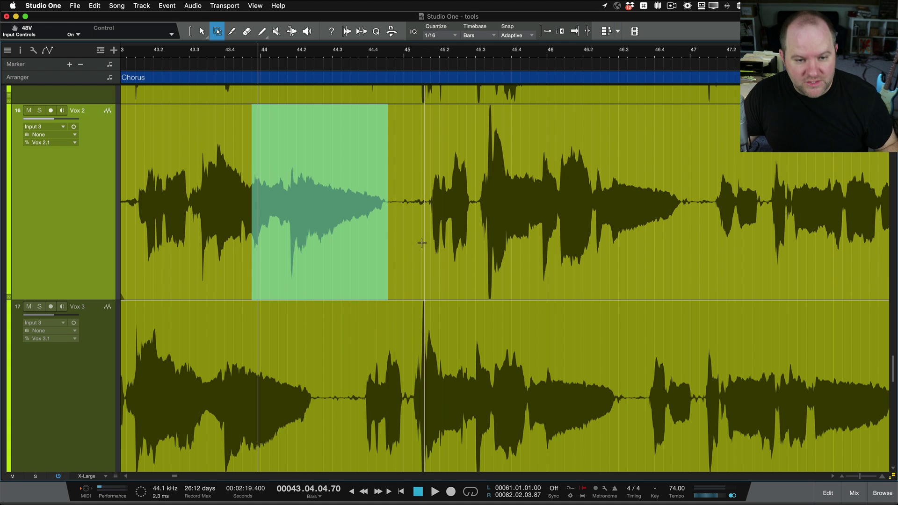
Delete the marked Vox 2 range, undo it, and swap between Arrow and Range tools
key(Delete)
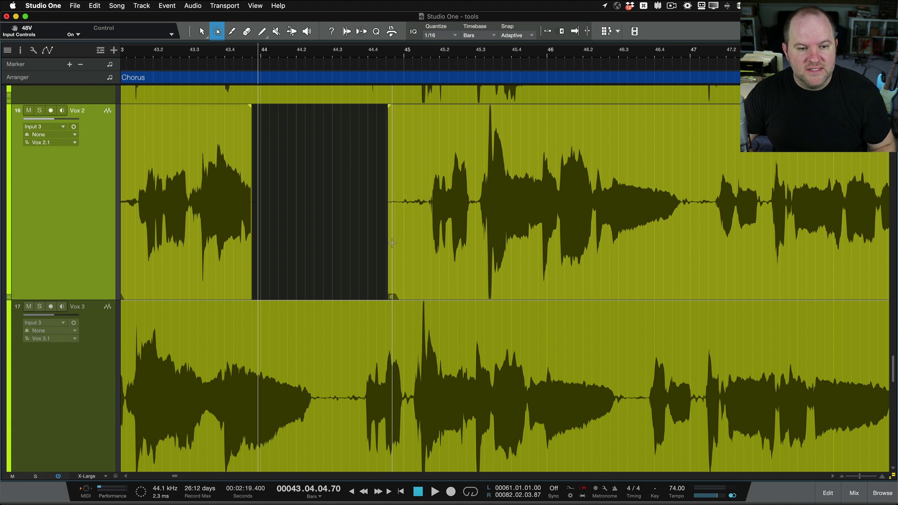
key(super+z)
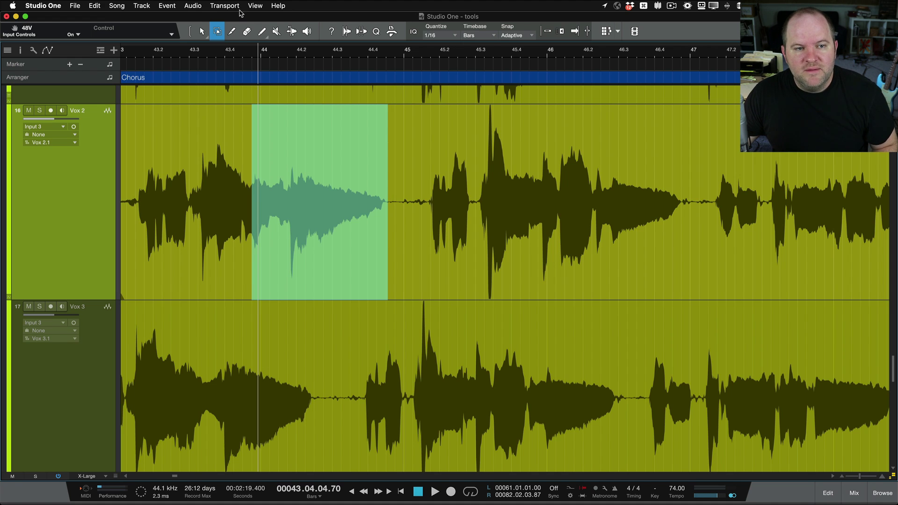
click(204, 34)
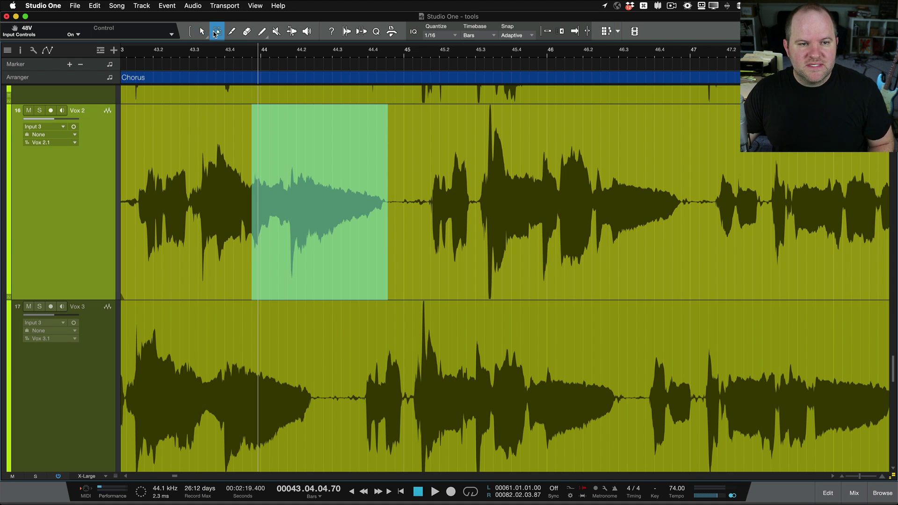
click(217, 32)
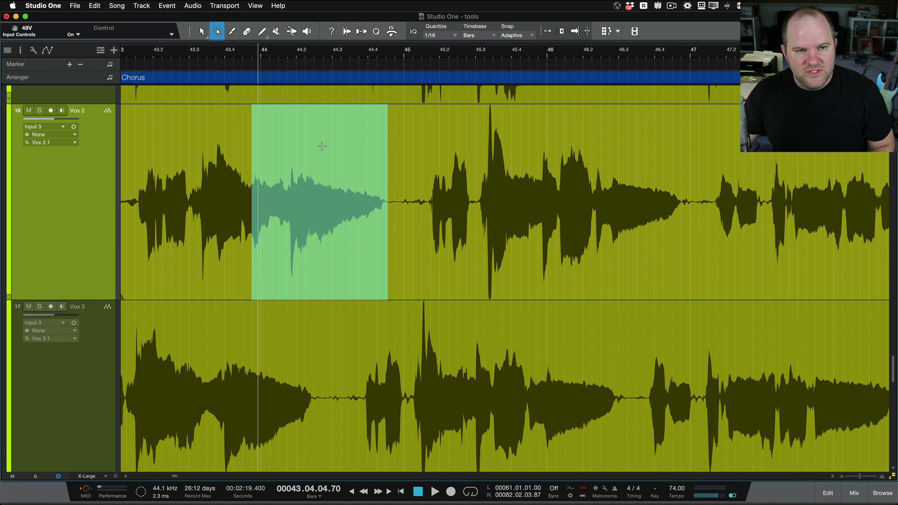
Toggle between event and range selecting with keys 1 and 2, ending on event selecting
key(1)
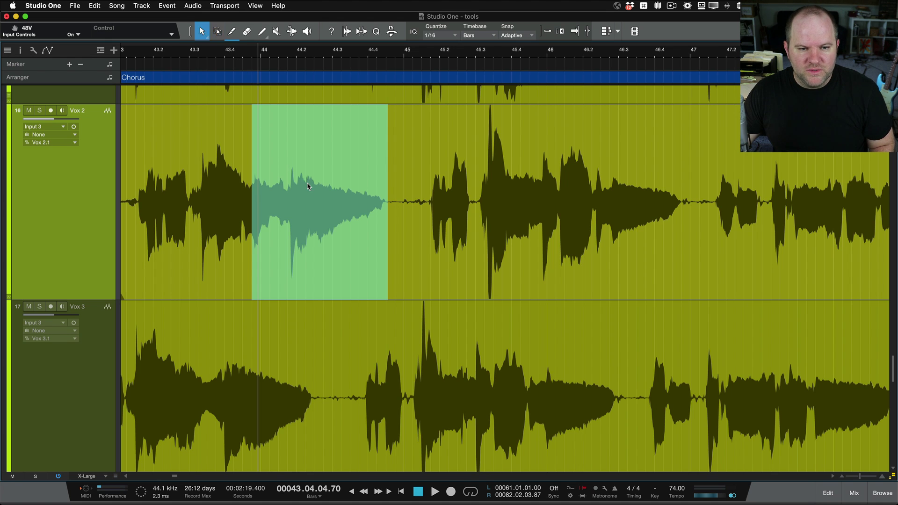
key(2)
key(1)
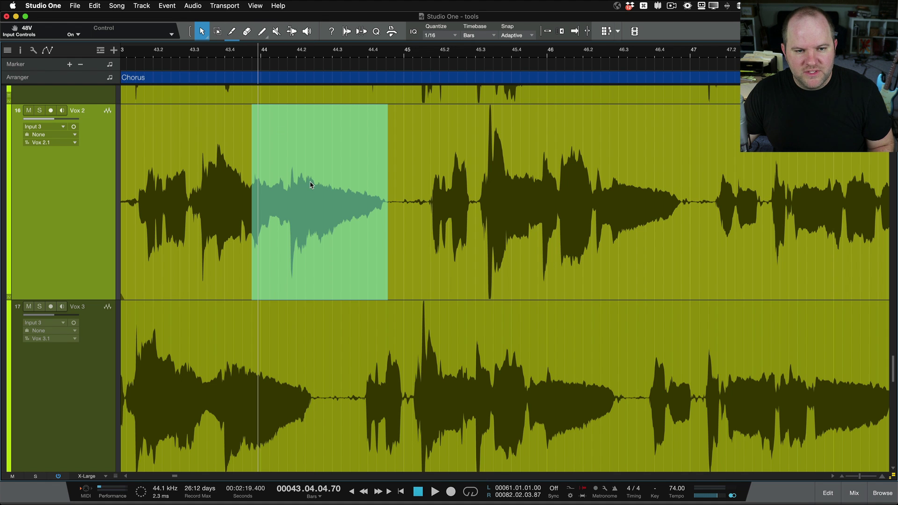
key(2)
key(1)
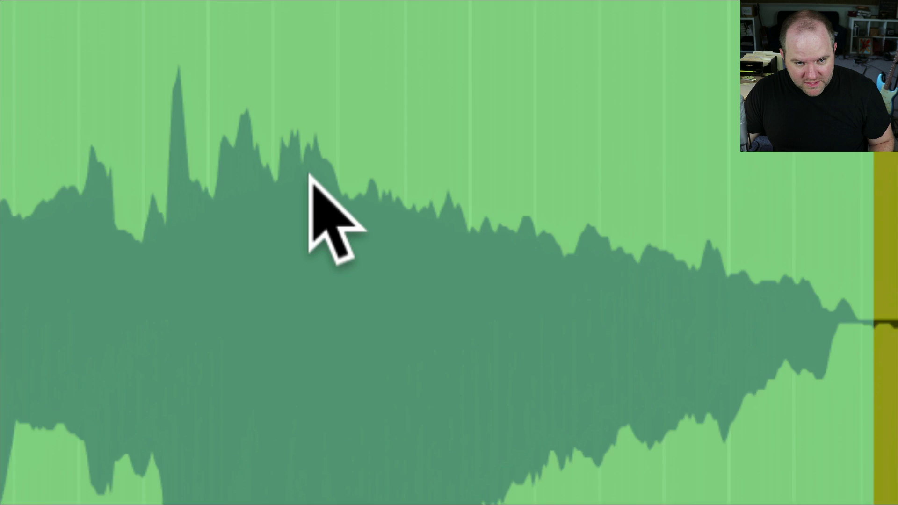
key(2)
key(1)
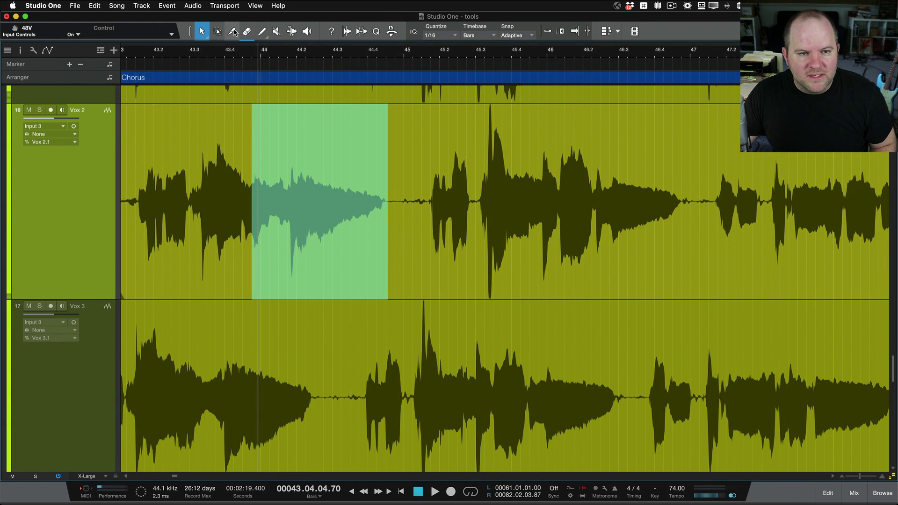
Move the Vox 2 event slightly earlier, then mark a range from about bar 45.2 to 46.3
click(237, 278)
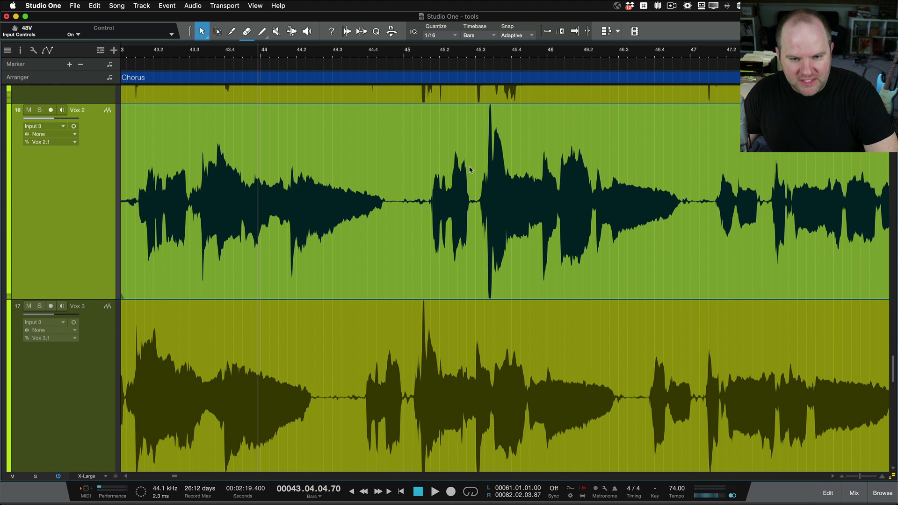
drag(481, 223, 452, 165)
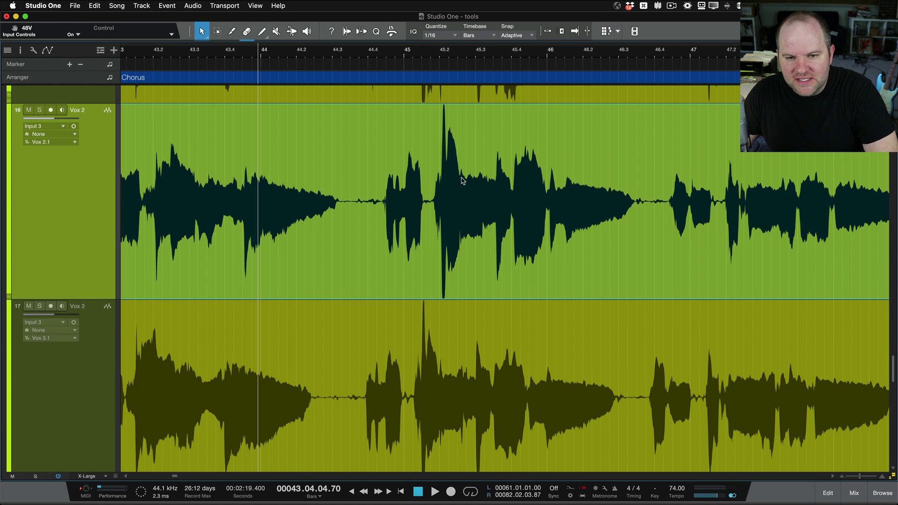
click(216, 32)
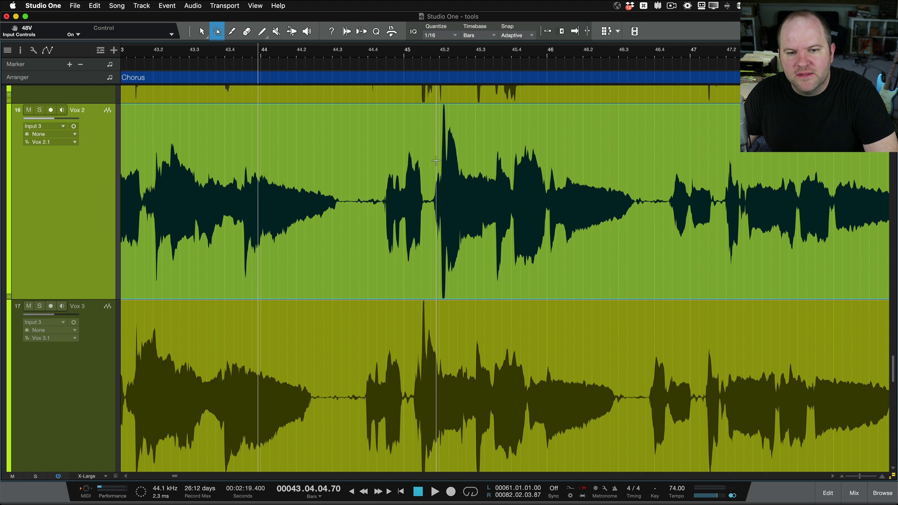
drag(436, 210, 641, 210)
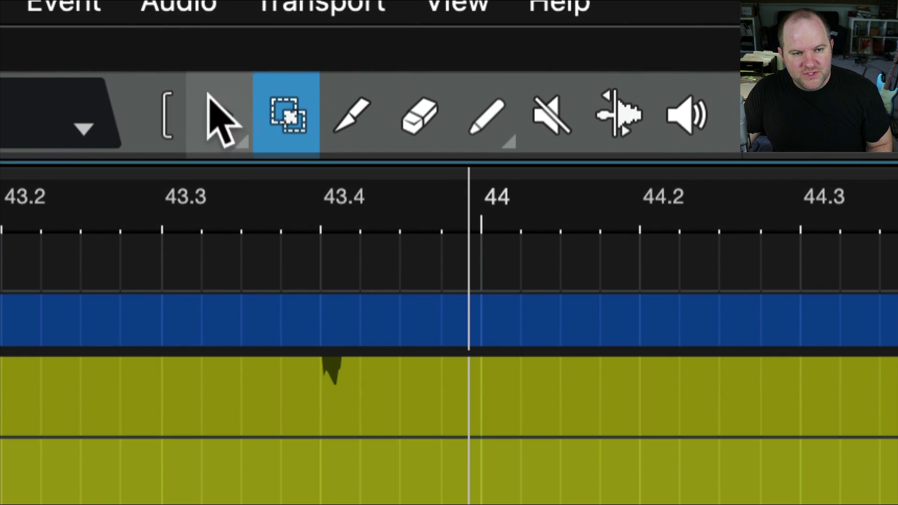
Pick the Arrow tool, link it with the Range tool, and select the Vox 2 event
click(199, 7)
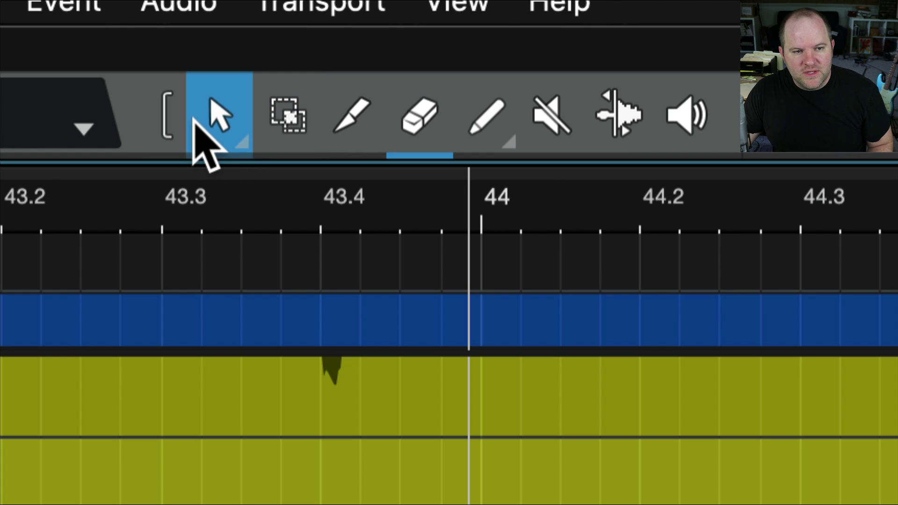
click(170, 118)
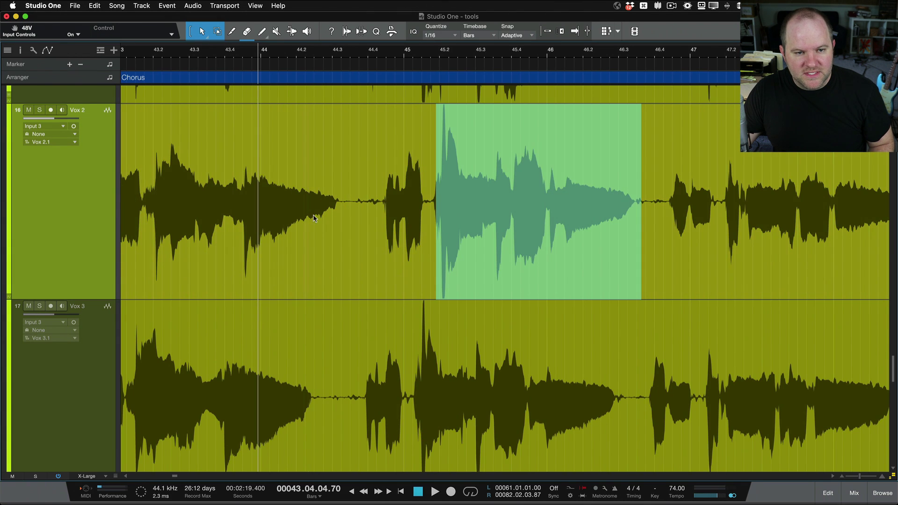
click(321, 248)
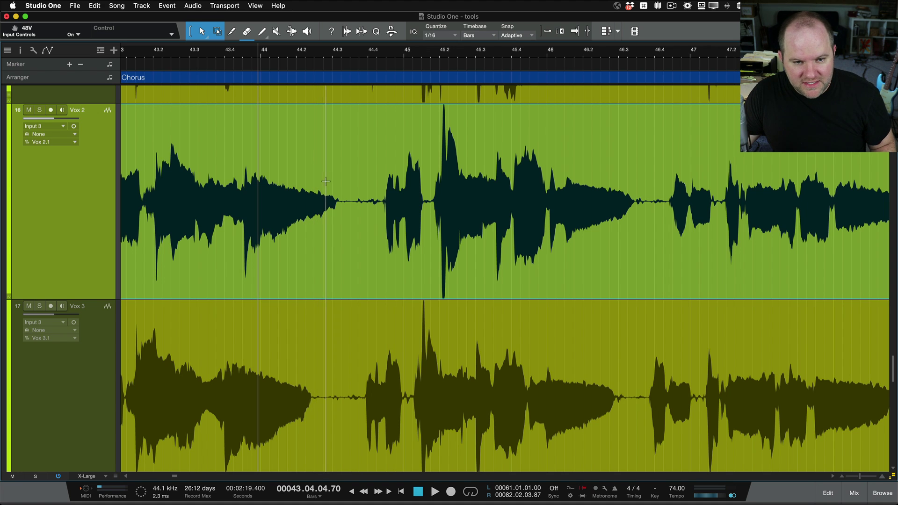
Mark a short stretch of Vox 2 near bar 43.4 and delete it, splitting the event
mouse_move(332, 116)
mouse_down()
mouse_move(552, 141)
mouse_move(241, 140)
mouse_move(427, 136)
mouse_up()
drag(505, 140, 336, 140)
drag(216, 140, 293, 161)
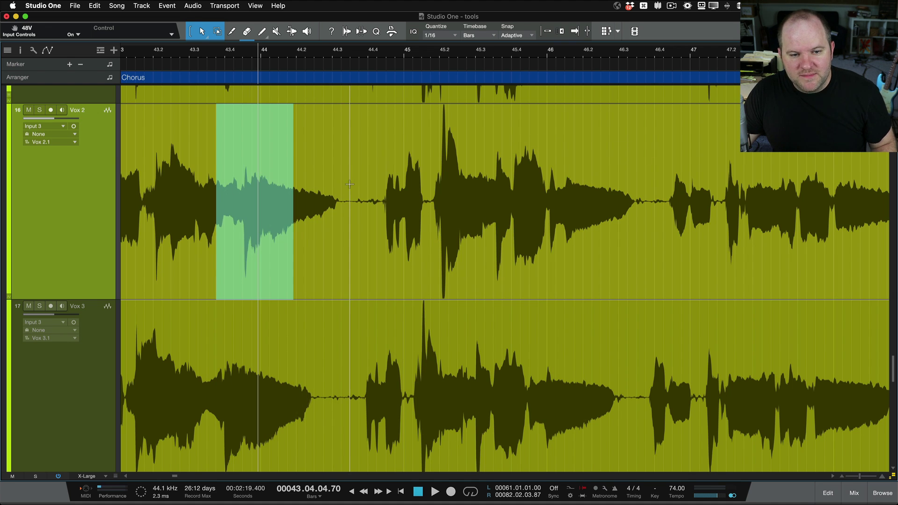
drag(352, 219, 389, 244)
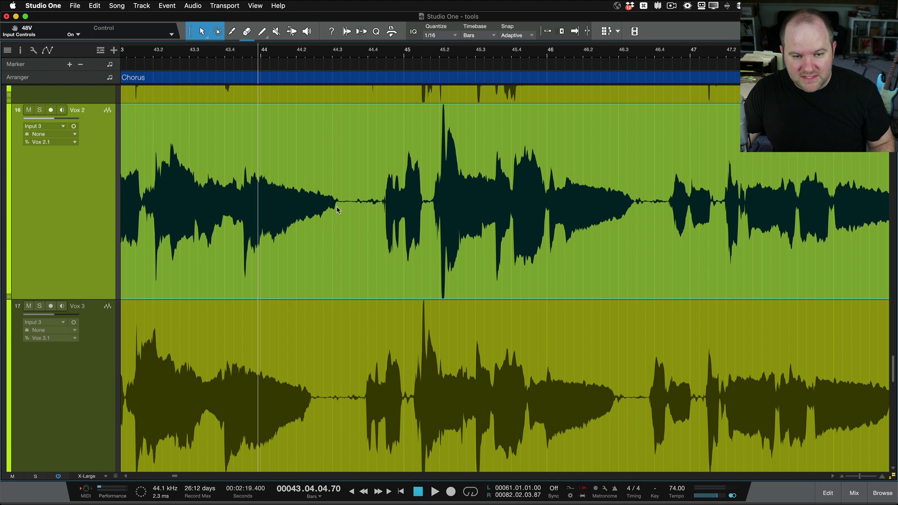
drag(333, 206, 390, 206)
drag(300, 169, 214, 159)
key(Delete)
Nudge the later Vox 2 part later and stretch its start back to 43.03.03.90
drag(400, 253, 437, 253)
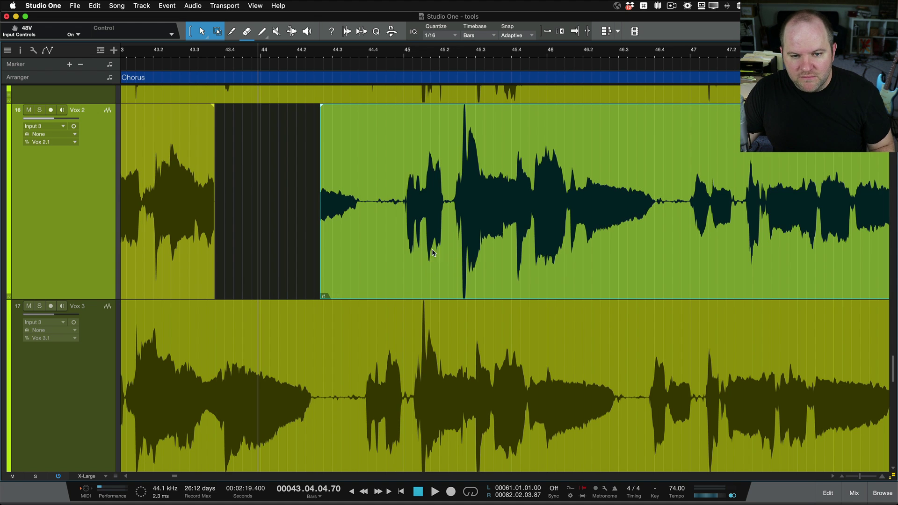
mouse_move(316, 233)
mouse_down()
mouse_move(419, 232)
mouse_move(306, 233)
mouse_up()
click(368, 142)
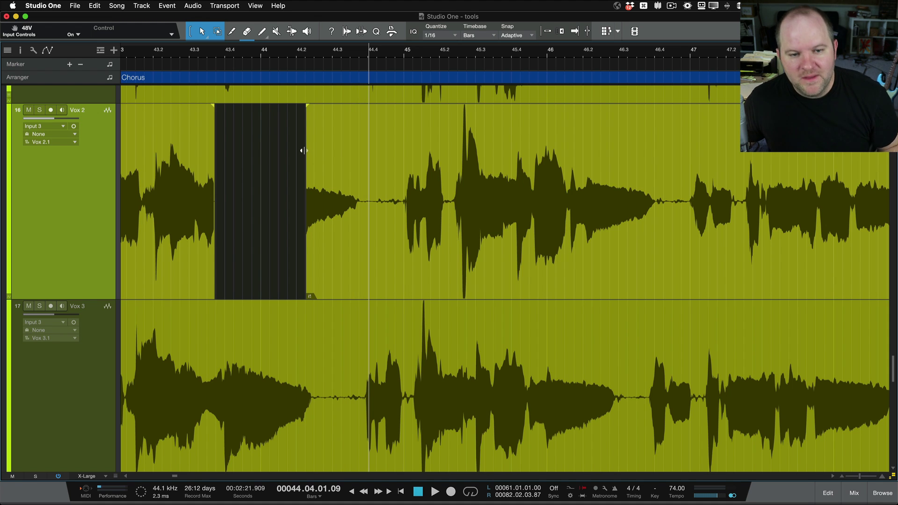
drag(290, 151, 213, 157)
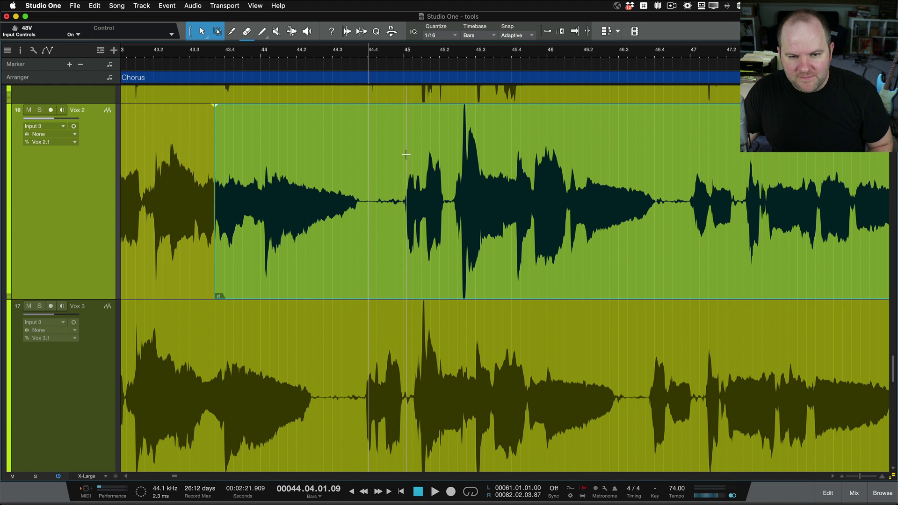
With the Split tool, cut Vox 2 just before bar 45, undoing an extra split further along
click(232, 32)
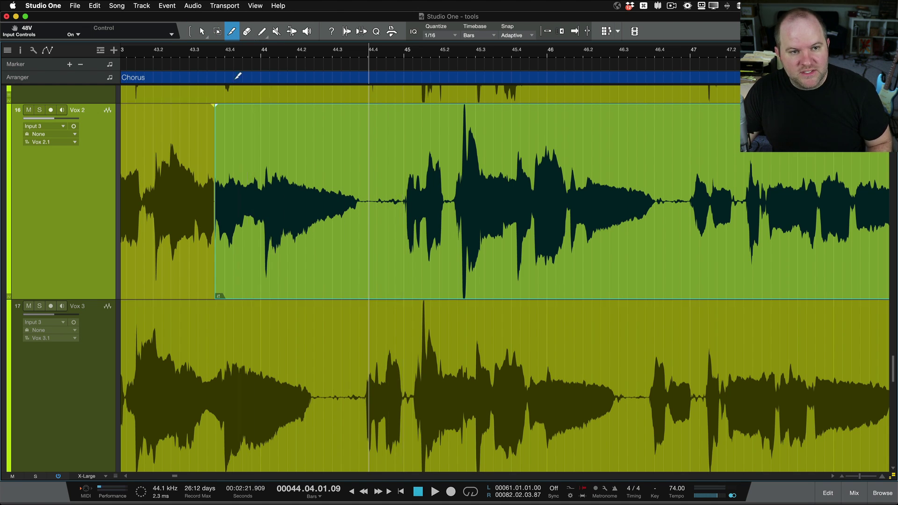
click(398, 238)
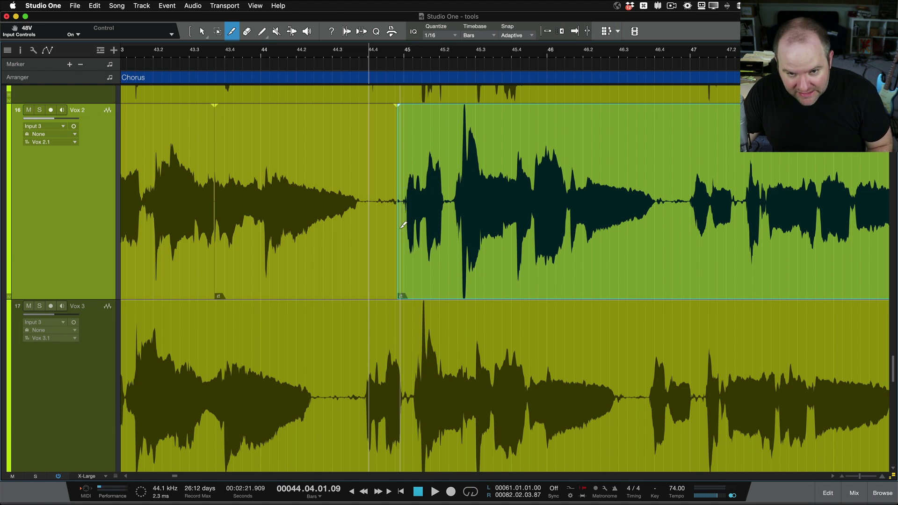
click(564, 224)
key(ctrl+z)
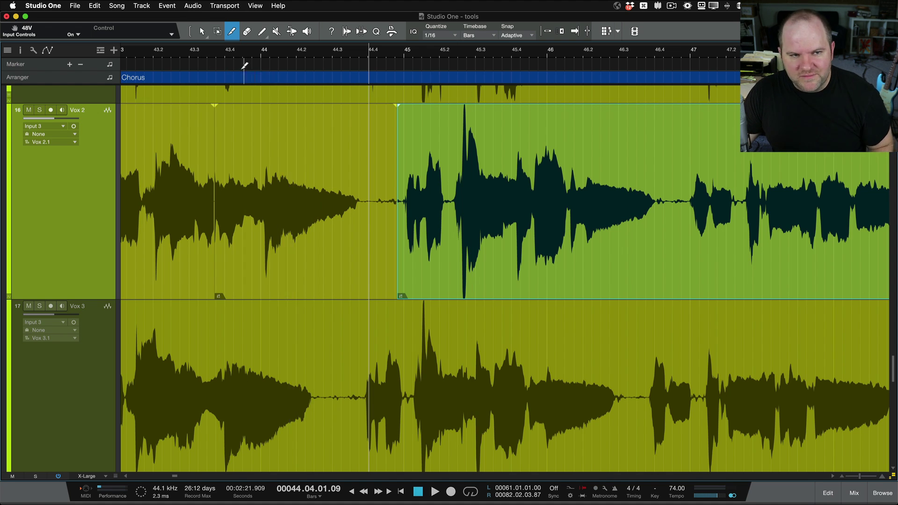
Reactivate the linked Arrow/Range tool group in the toolbar
click(191, 35)
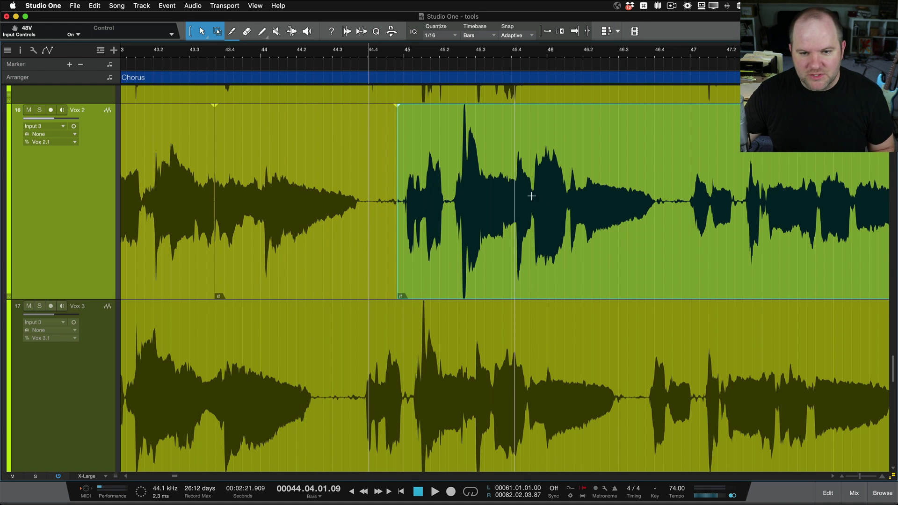
Select the Vox 2 event and nudge it slightly later
scroll(560, 218, up, 3)
scroll(560, 218, up, 2)
scroll(440, 282, up, 3)
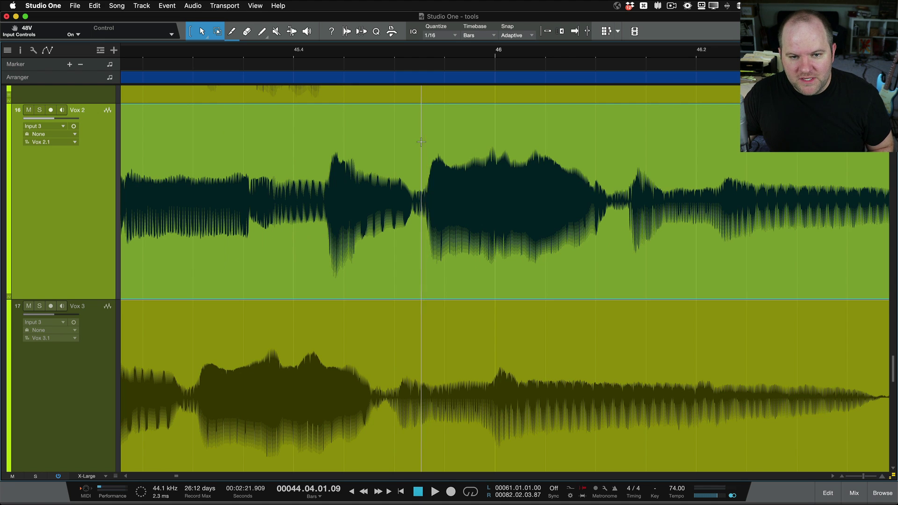
drag(421, 142, 813, 189)
click(411, 260)
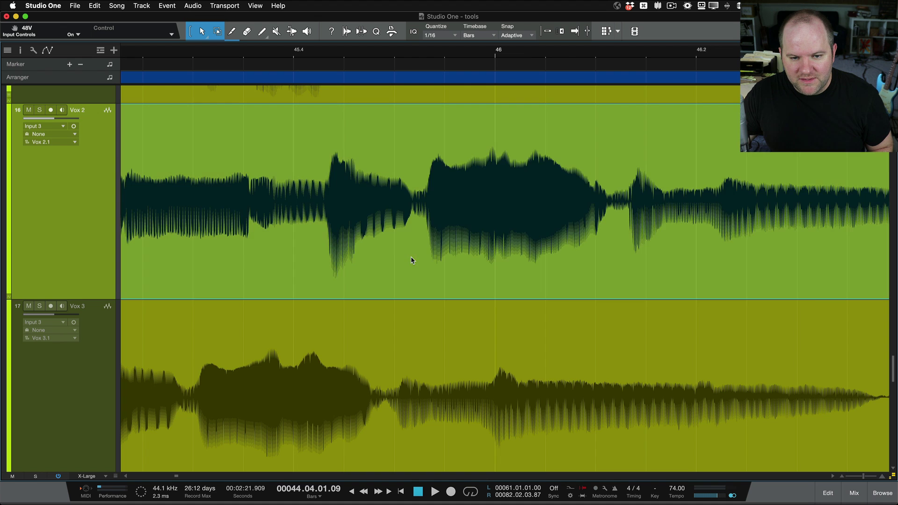
mouse_move(410, 260)
mouse_down()
mouse_move(441, 261)
mouse_move(414, 258)
mouse_up()
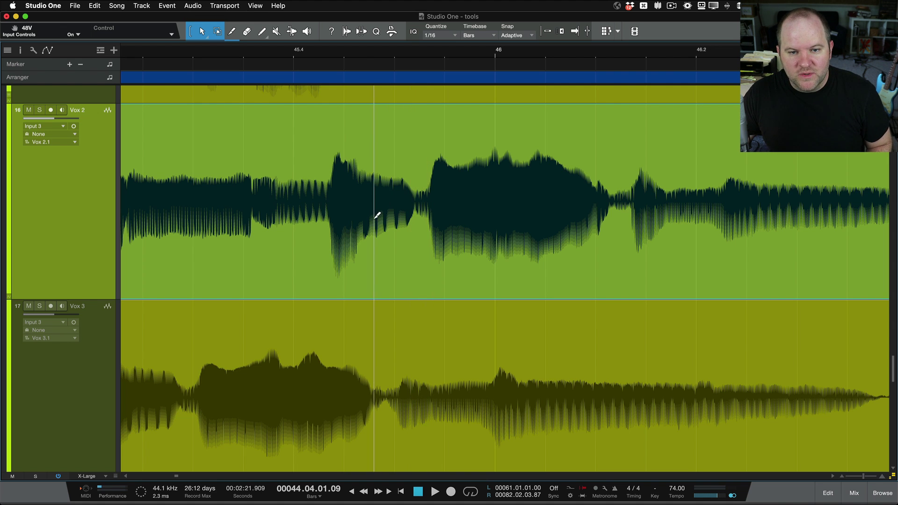
Split Vox 2 at bar 47 and near 47.3, then slip the middle event's audio later
scroll(402, 229, down, 2)
scroll(478, 232, down, 2)
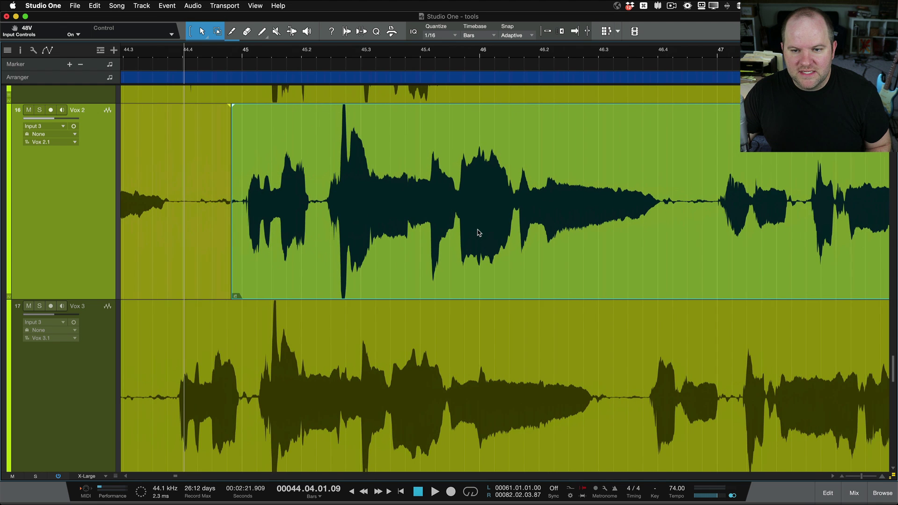
scroll(671, 197, right, 5)
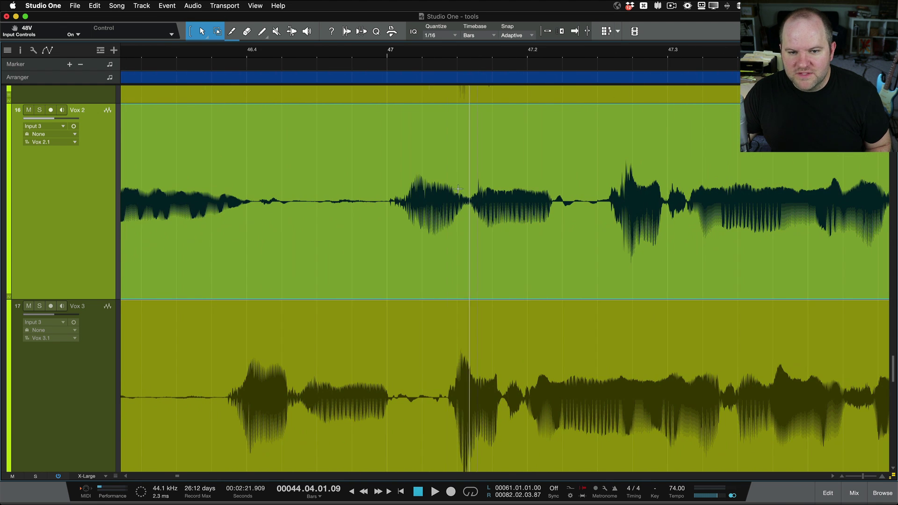
click(389, 189)
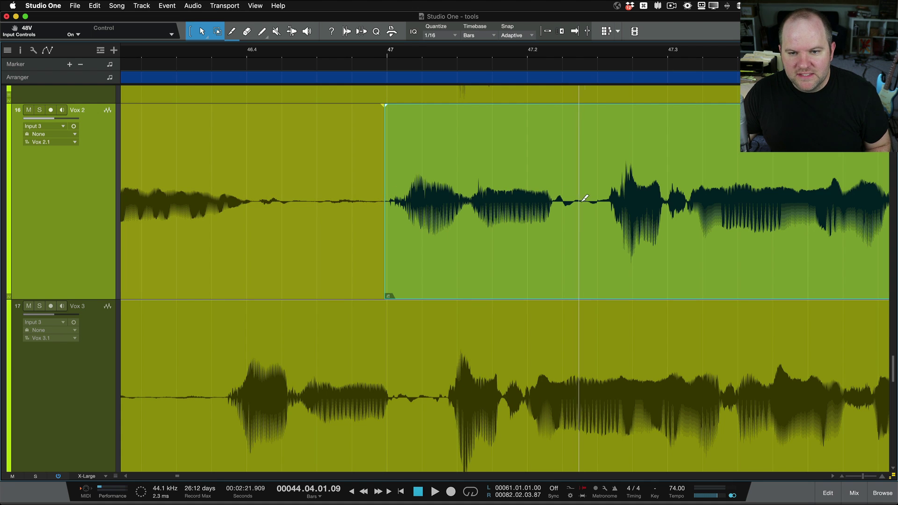
click(603, 201)
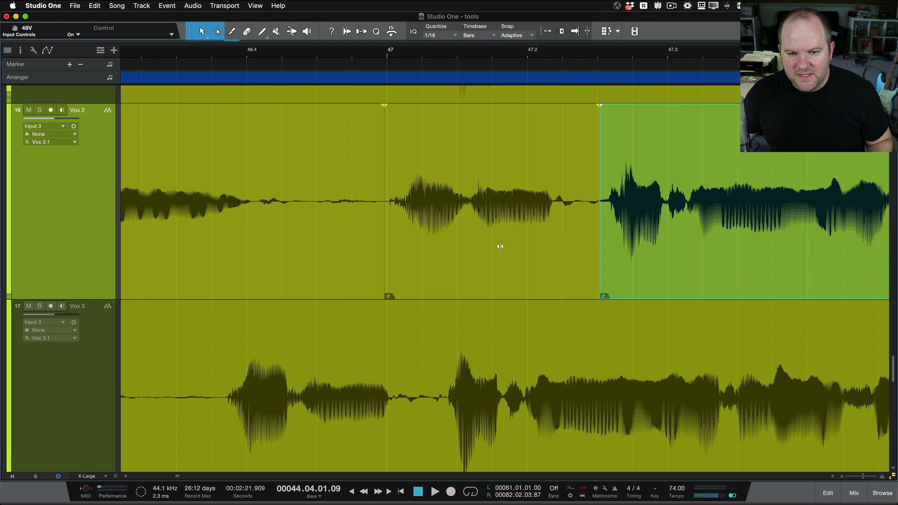
click(486, 246)
drag(487, 246, 526, 255)
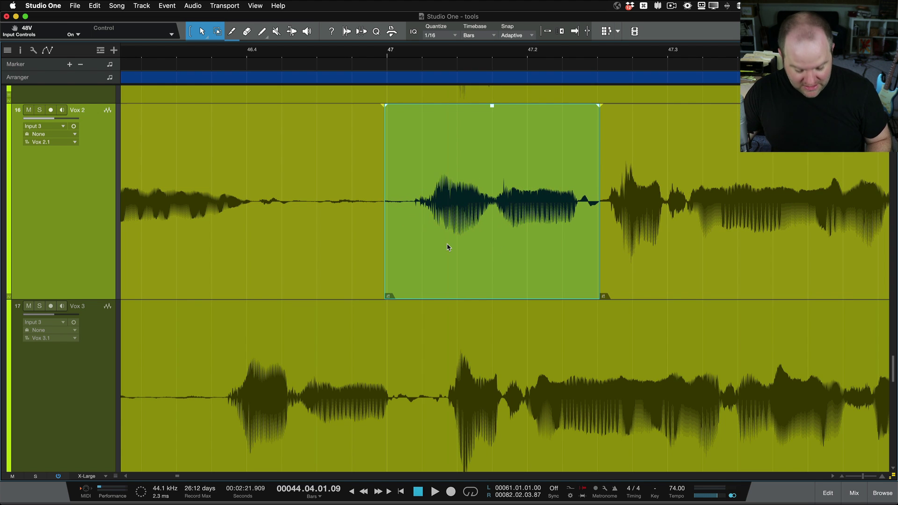
Range-select and delete the quiet stretch of Vox 2 before the phrase near bar 49
scroll(678, 242, right, 8)
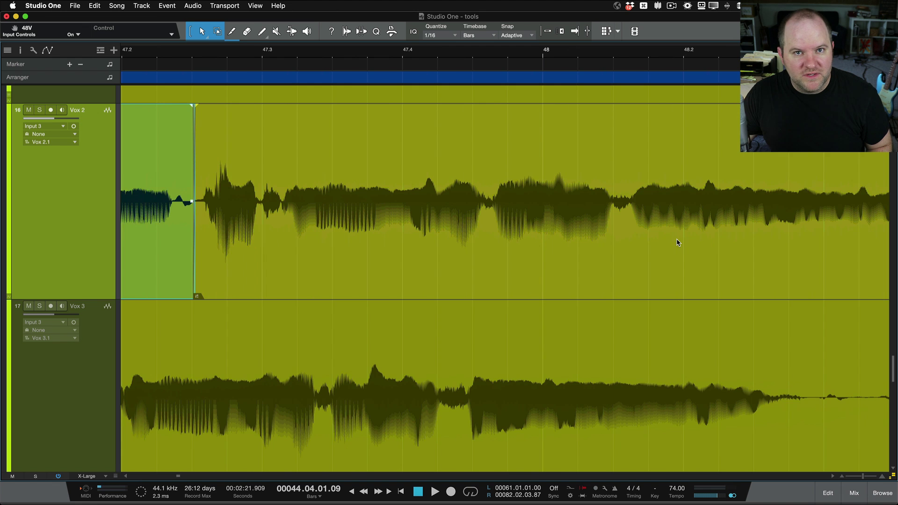
scroll(679, 243, left, 8)
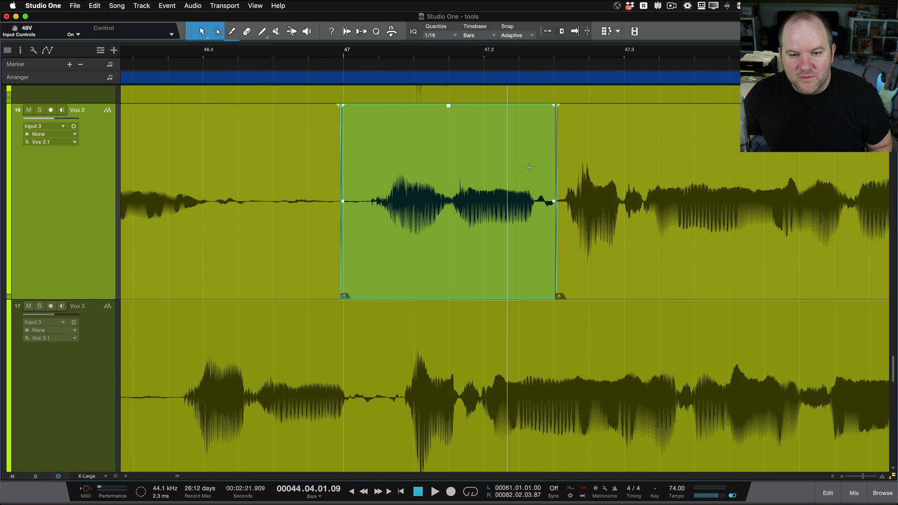
scroll(568, 162, right, 6)
scroll(400, 186, left, 8)
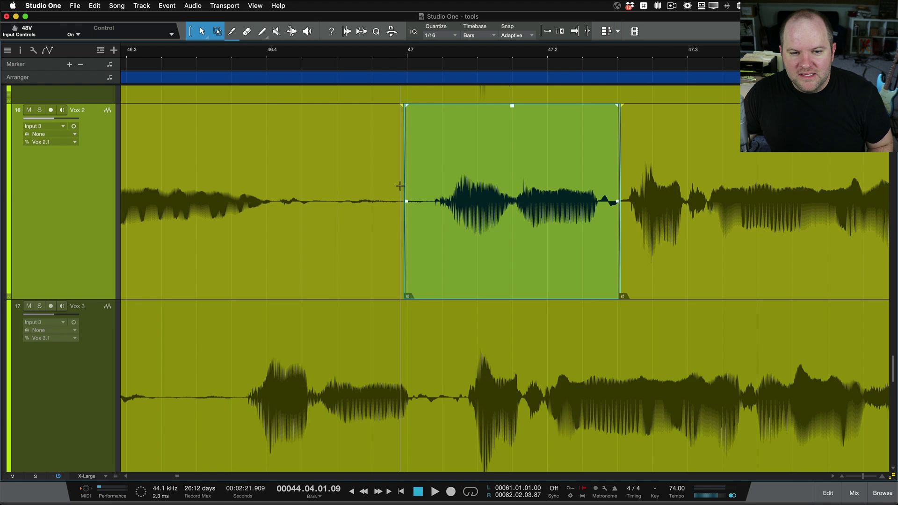
scroll(400, 186, right, 15)
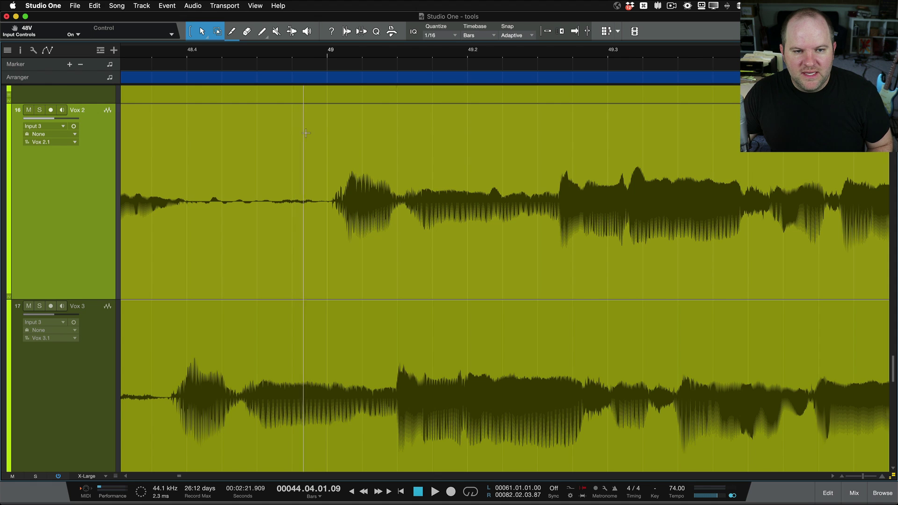
drag(308, 133, 183, 178)
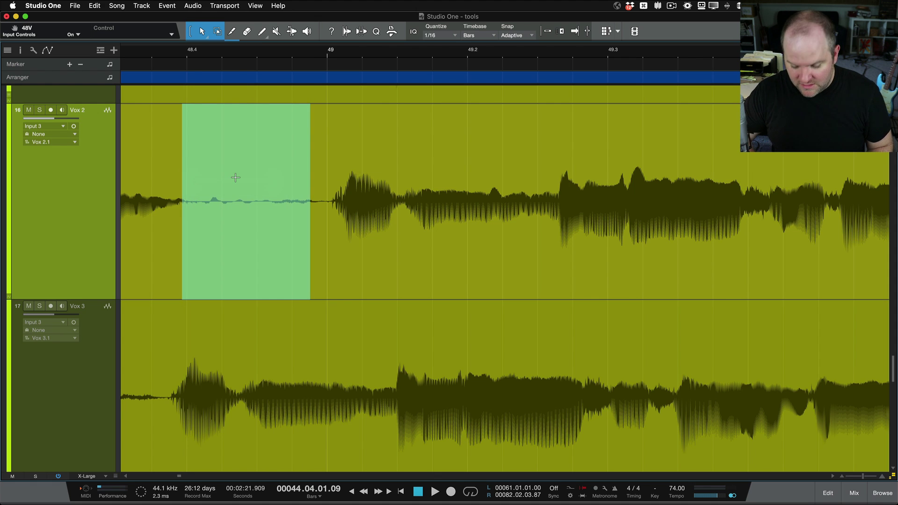
key(Delete)
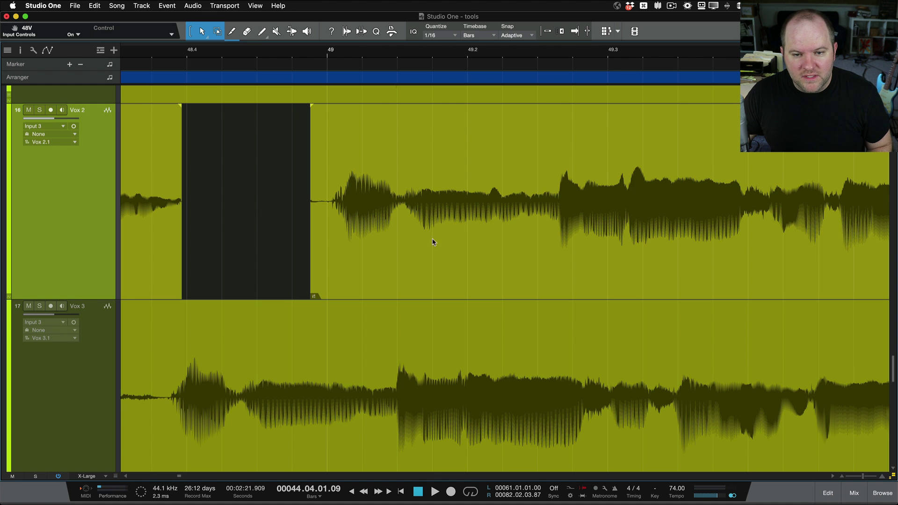
Split Vox 2 just after bar 49.2, undoing an accidental slip of the audio
alt+click(561, 190)
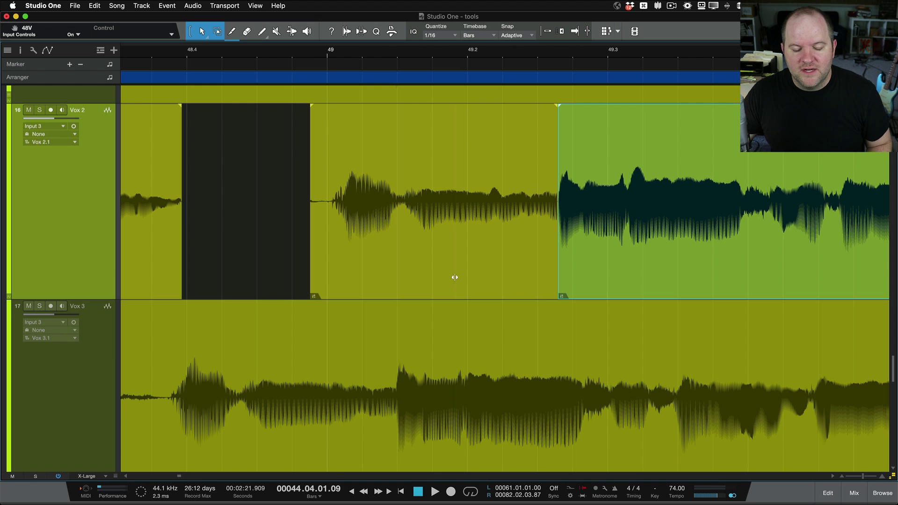
drag(455, 277, 433, 275)
key(super+z)
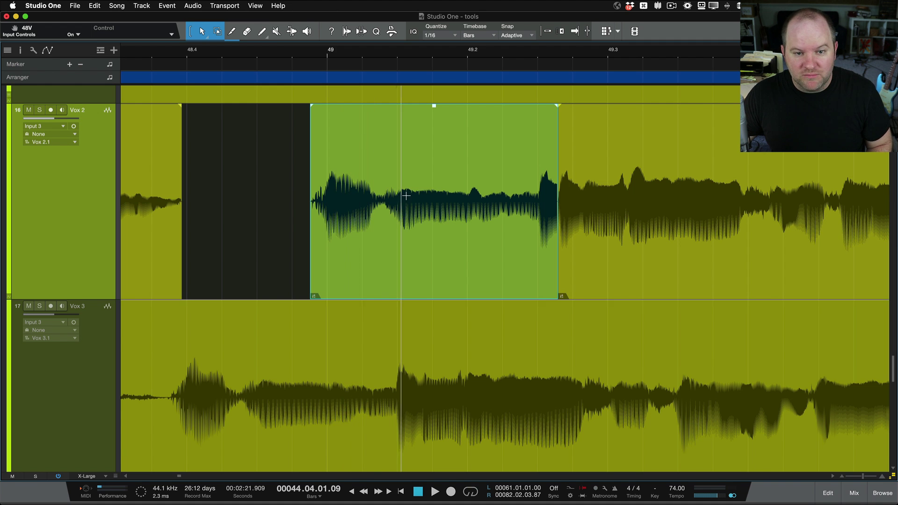
scroll(413, 225, down, 5)
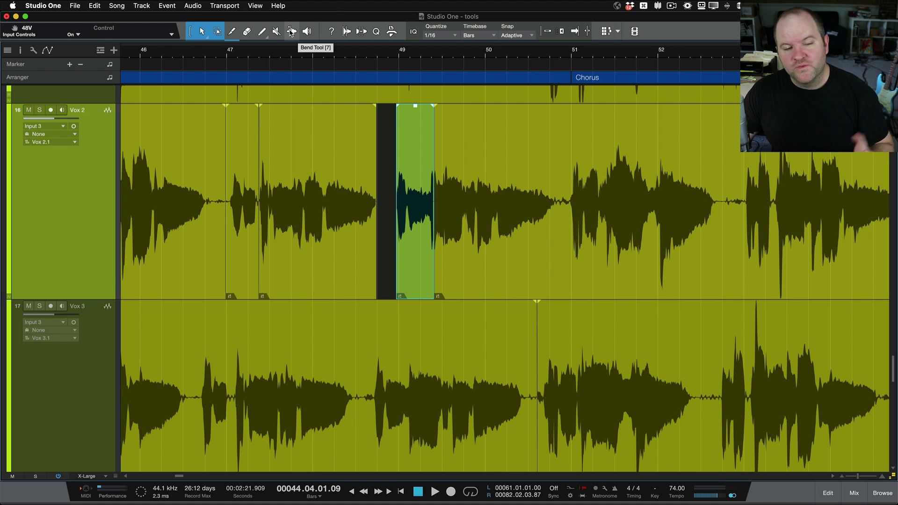
scroll(311, 246, up, 6)
click(321, 353)
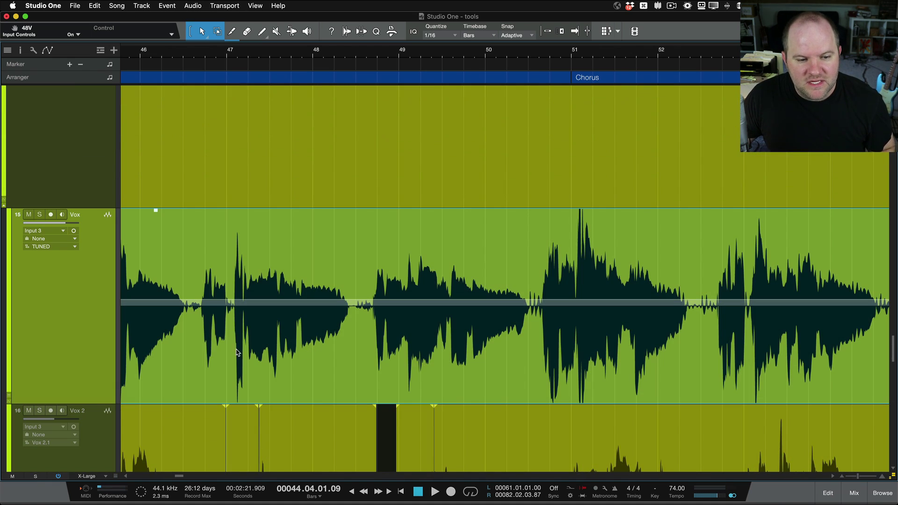
key(w)
key(w)
key(w)
key(w)
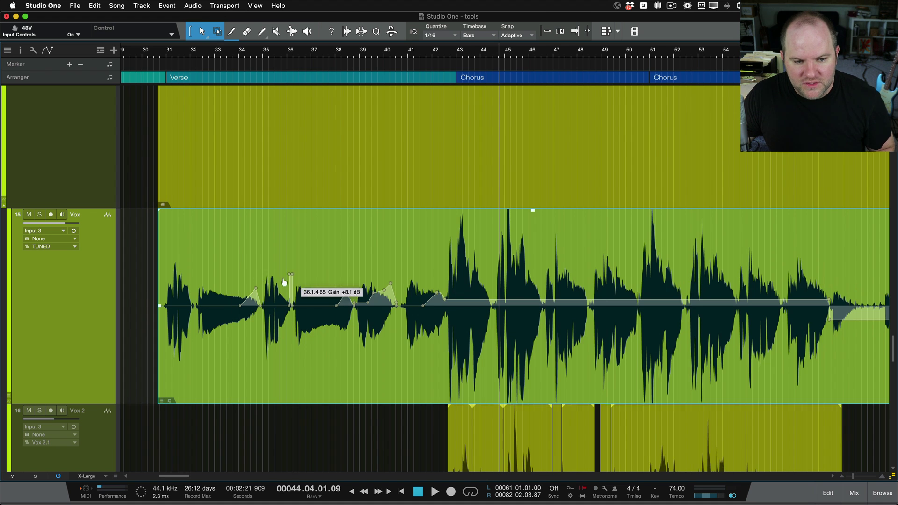
key(e)
key(e)
key(e)
key(e)
key(e)
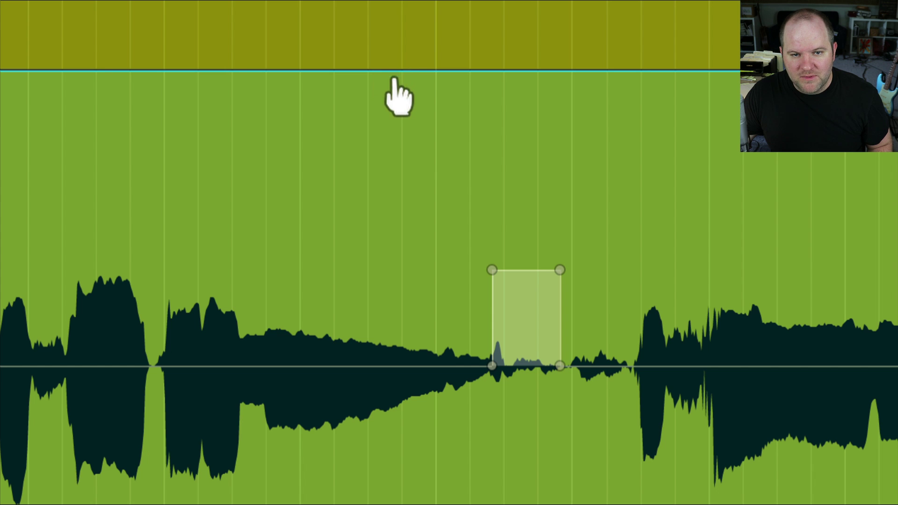
Raise a quiet Vox envelope section to +4.9 dB and lift a marked longer stretch by 4.4 dB
scroll(391, 128, down, 5)
drag(392, 132, 395, 151)
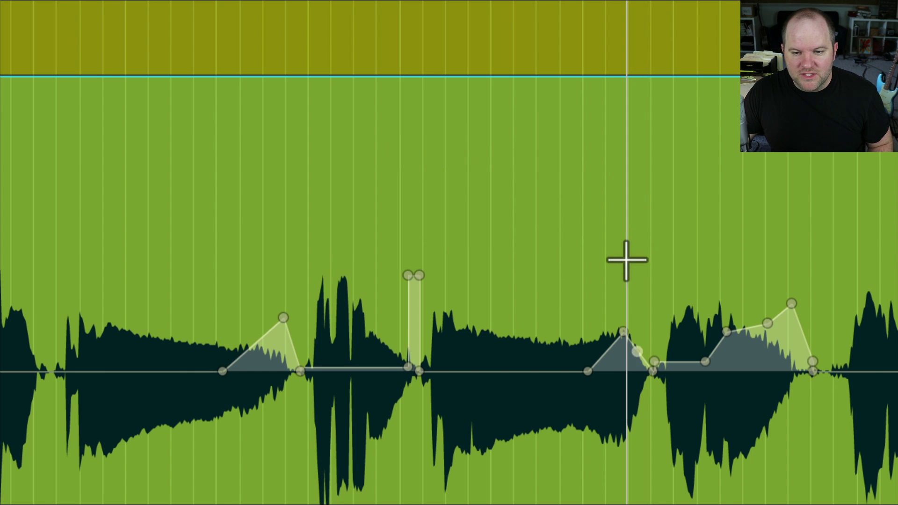
drag(627, 260, 167, 258)
drag(345, 138, 355, 107)
Undo the accidental move of the marked stretch and clear the selection
drag(397, 408, 438, 415)
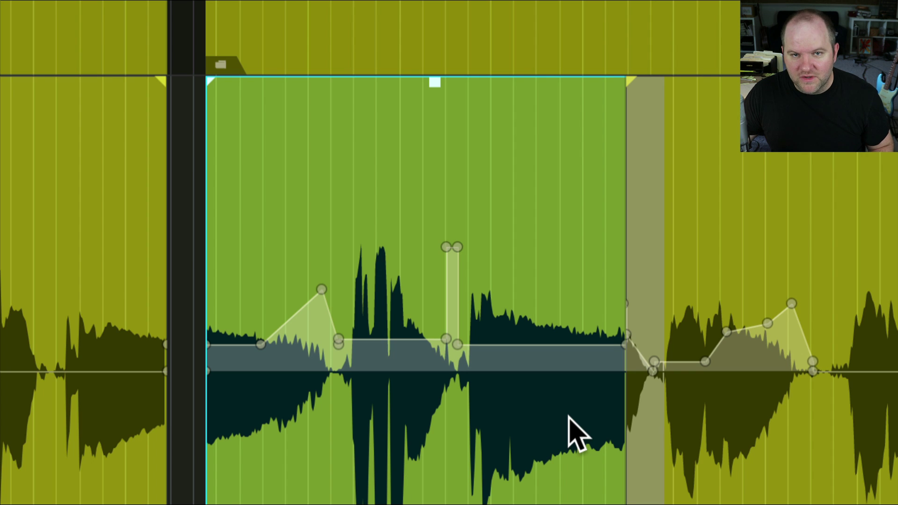
key(ctrl+z)
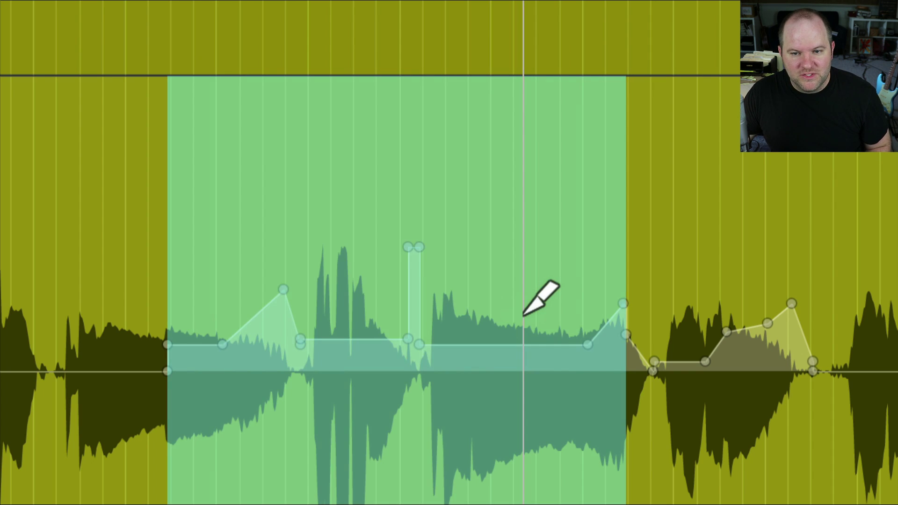
click(188, 246)
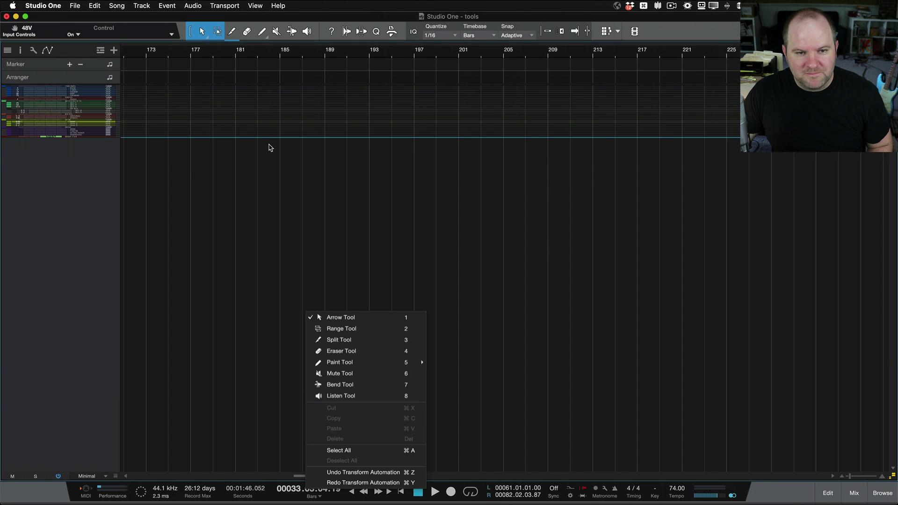
Dismiss the editing tools menu and zoom to fit the whole song with the Z shortcut
click(270, 148)
key(z)
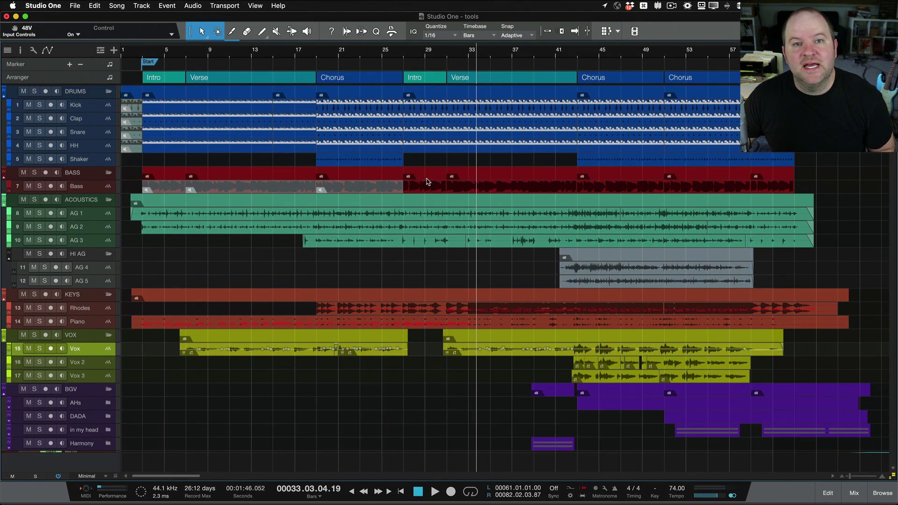
Make the tracks taller and zoom in on the Piano around bars 33–35
key(shift+e)
key(shift+e)
key(shift+e)
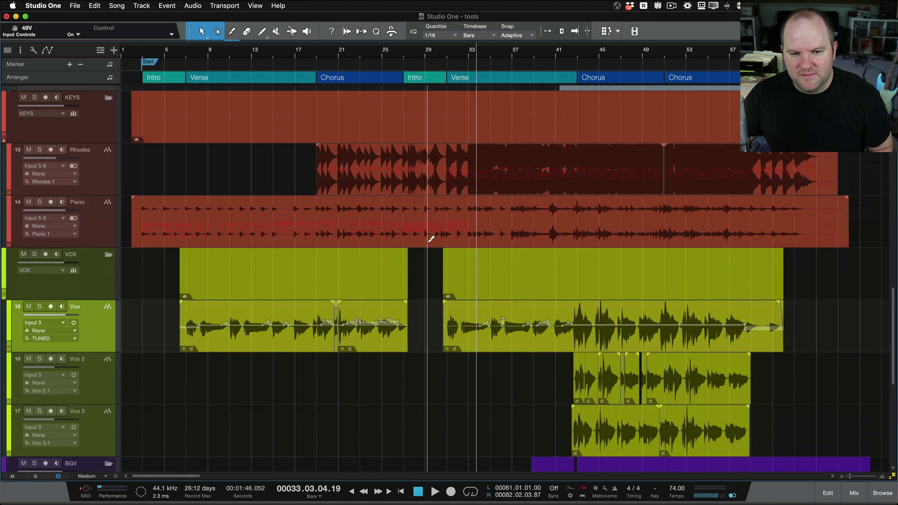
key(e)
key(e)
key(e)
scroll(412, 242, up, 5)
key(e)
key(e)
key(e)
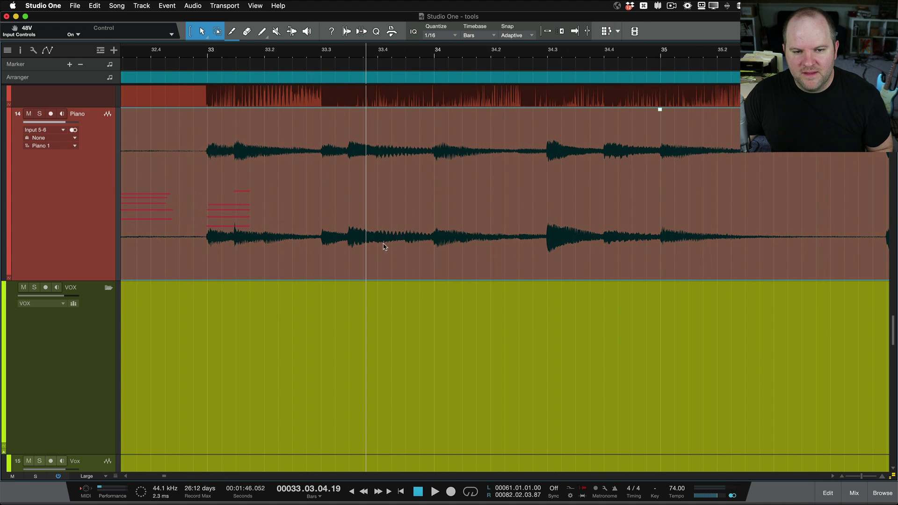
Split the Piano near the playhead and delete the range 34.1.3 to 34.4.3
alt+click(372, 240)
drag(470, 167, 638, 155)
key(Delete)
Nudge the right Piano piece earlier, split it twice, and split off a short piece before the gap
mouse_move(678, 241)
mouse_down()
mouse_move(667, 241)
mouse_move(682, 254)
mouse_up()
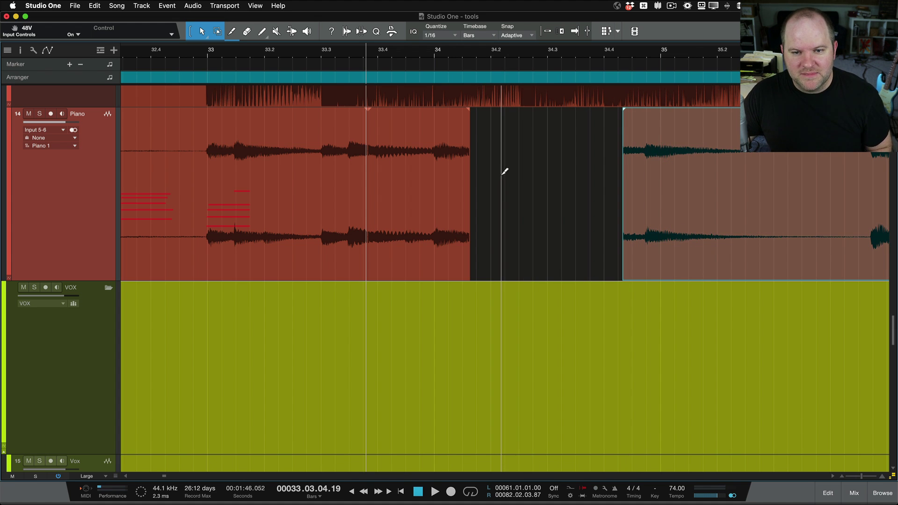
click(683, 135)
click(781, 188)
click(414, 157)
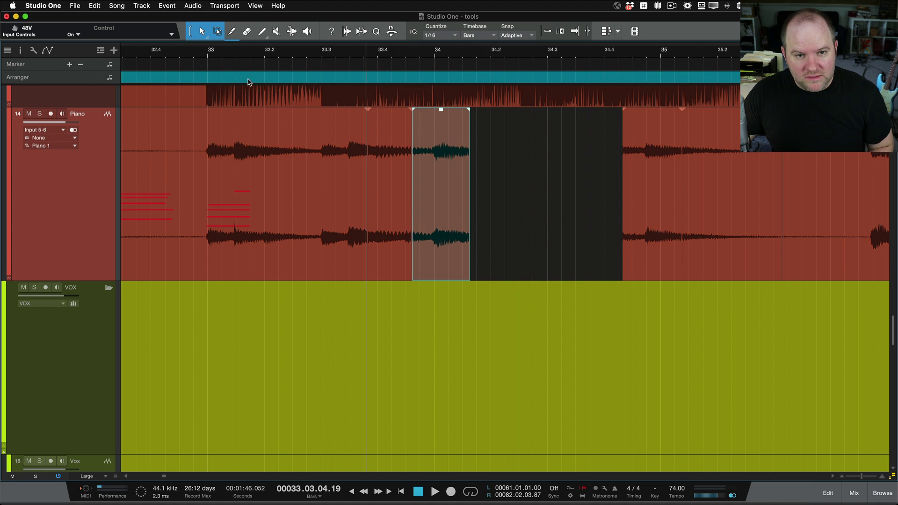